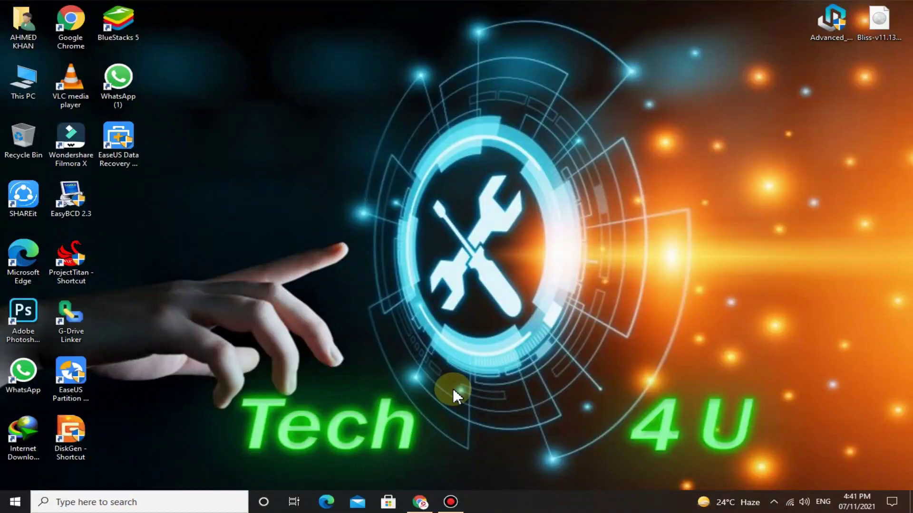
Go from the 'Bliss OS For PC' search result to blissos.org's download section, dismissing the ad
click(419, 500)
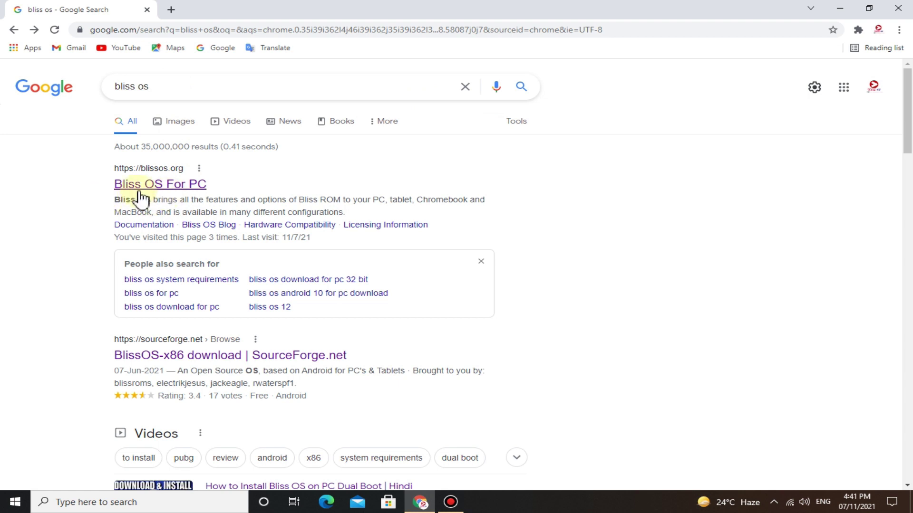
click(161, 187)
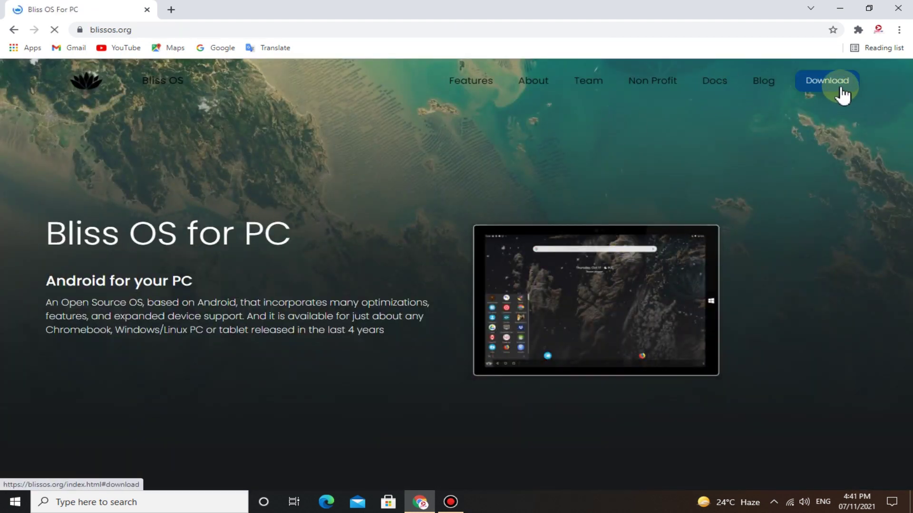
click(834, 85)
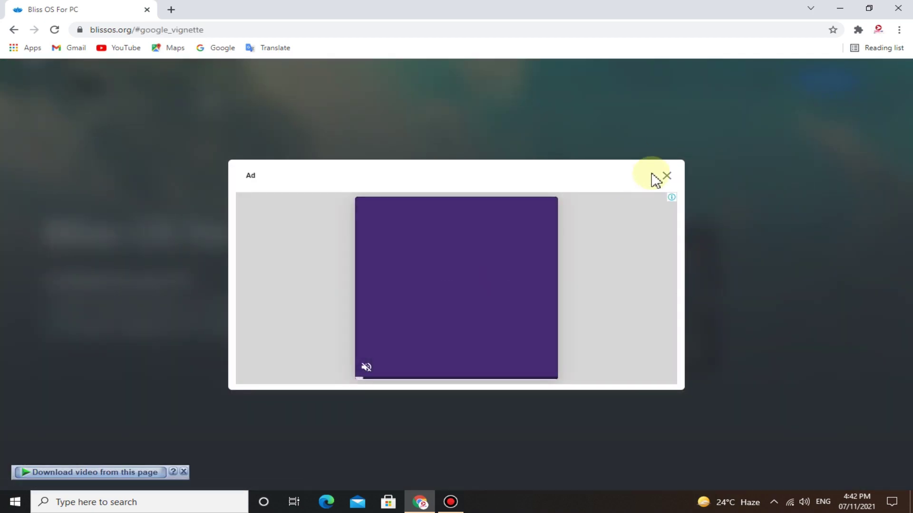
click(668, 176)
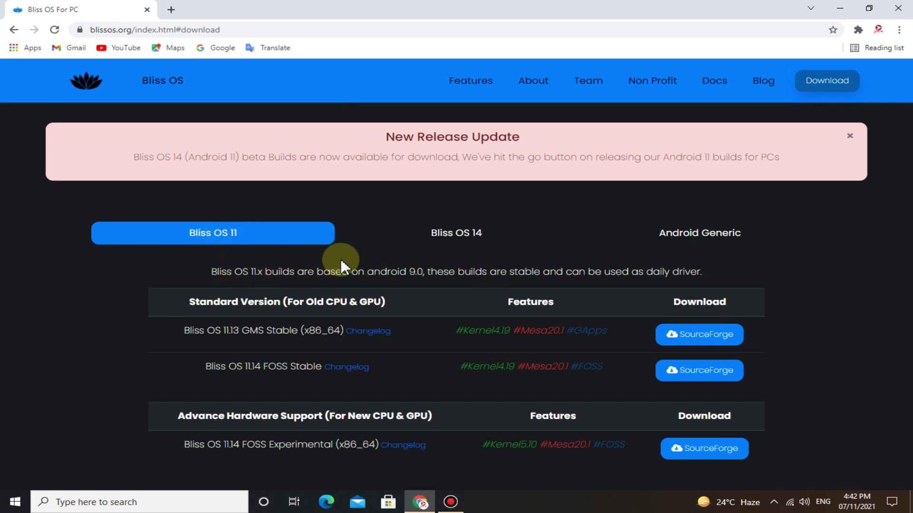
click(461, 237)
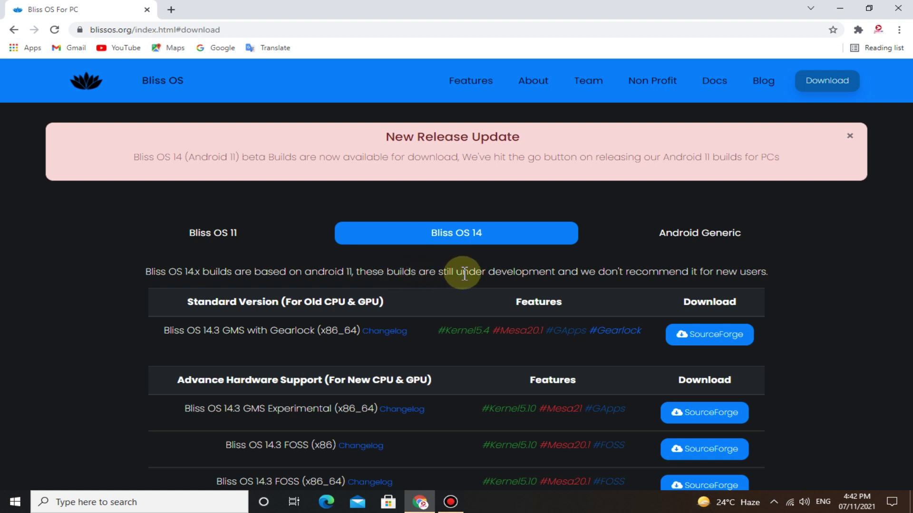
drag(442, 272, 551, 269)
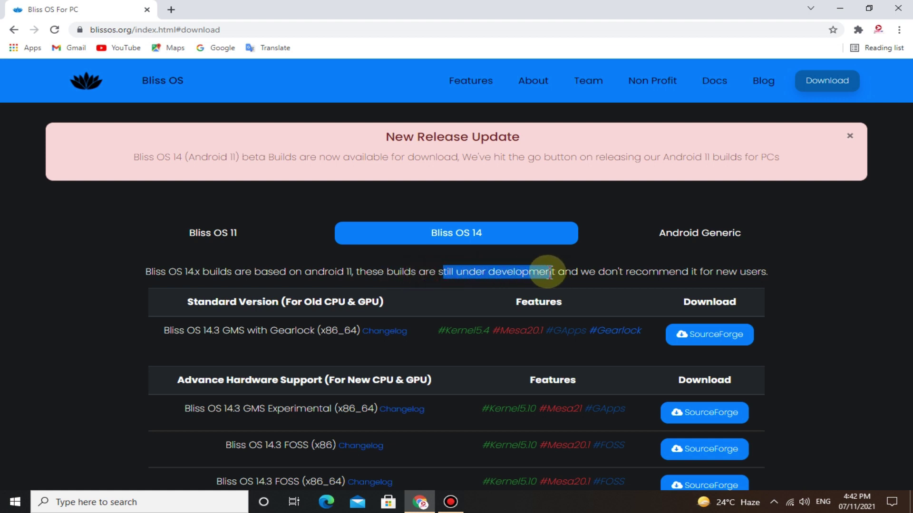
click(230, 232)
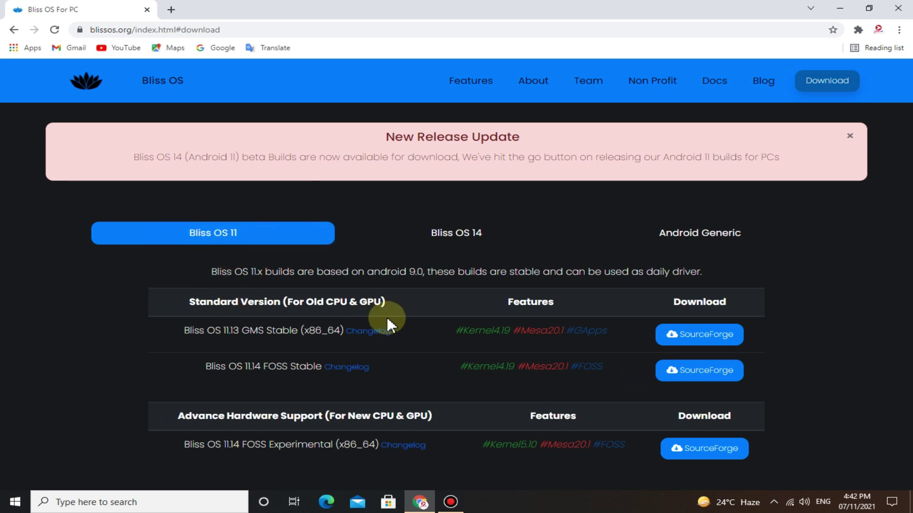
scroll(336, 332, down, 1)
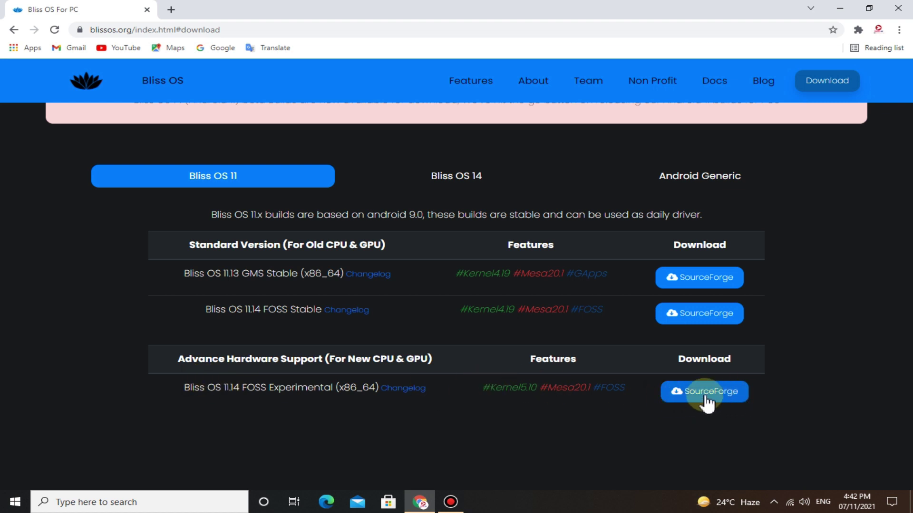
Open the Bliss OS 11.13 GMS Stable SourceForge download, cancel its automatic download, and minimize Chrome
click(695, 276)
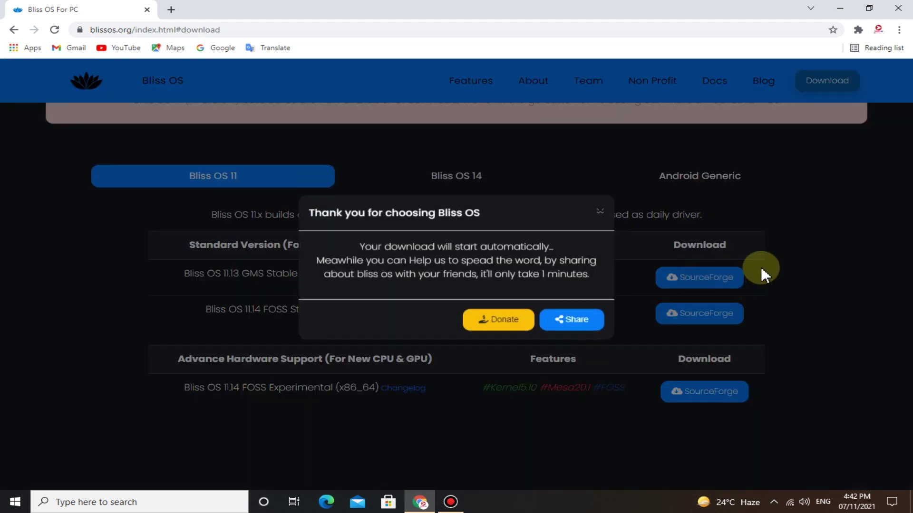
click(598, 217)
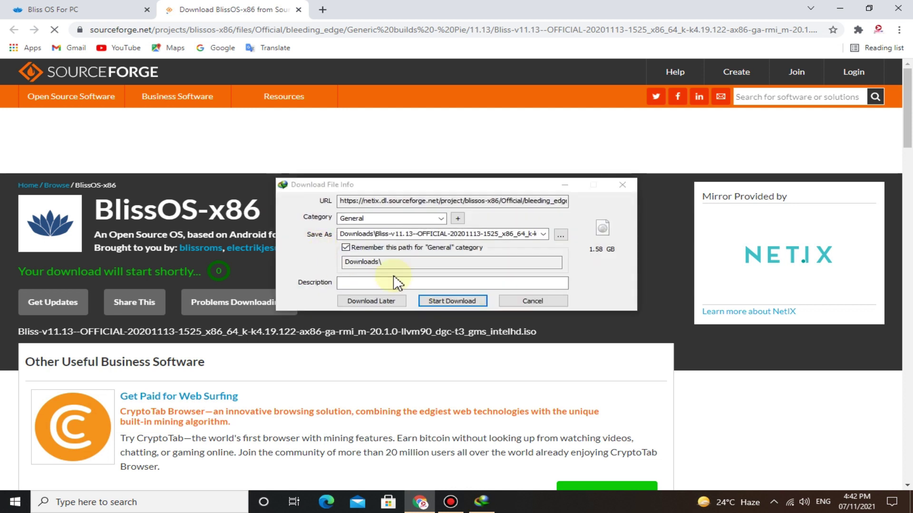
click(533, 301)
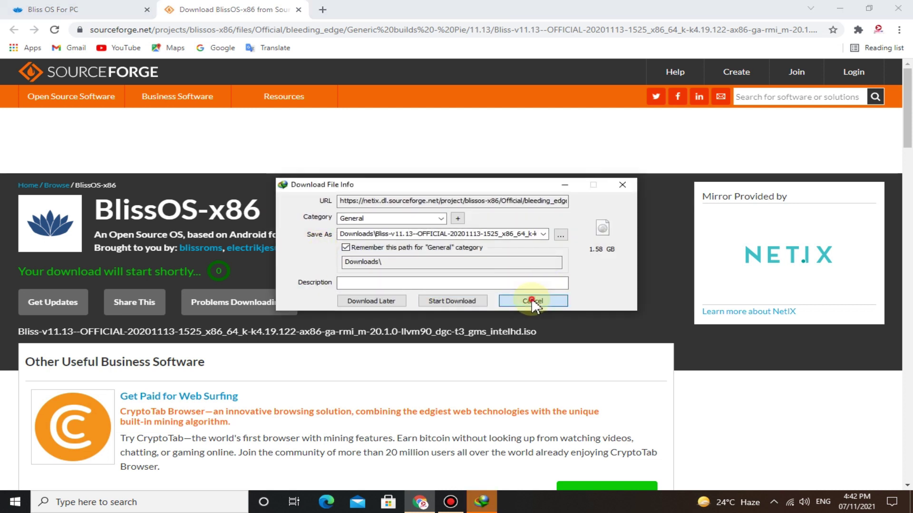
click(577, 170)
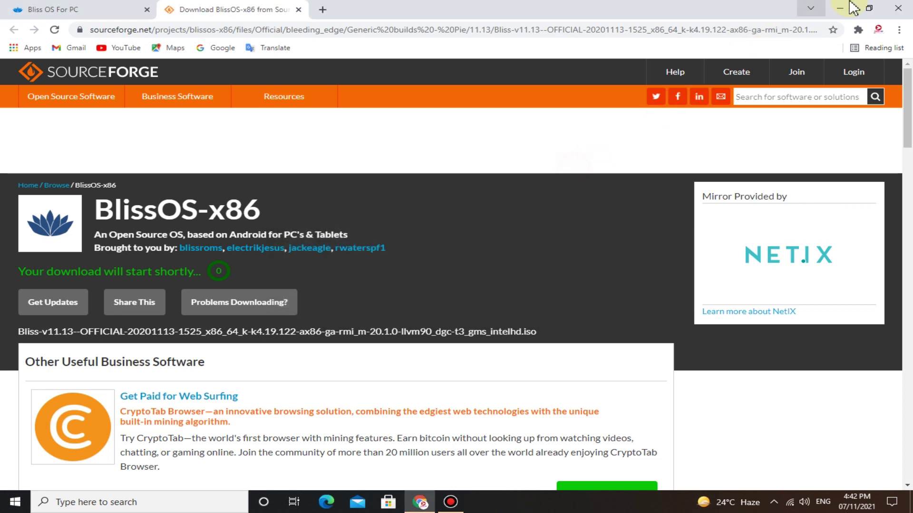
click(850, 4)
click(806, 36)
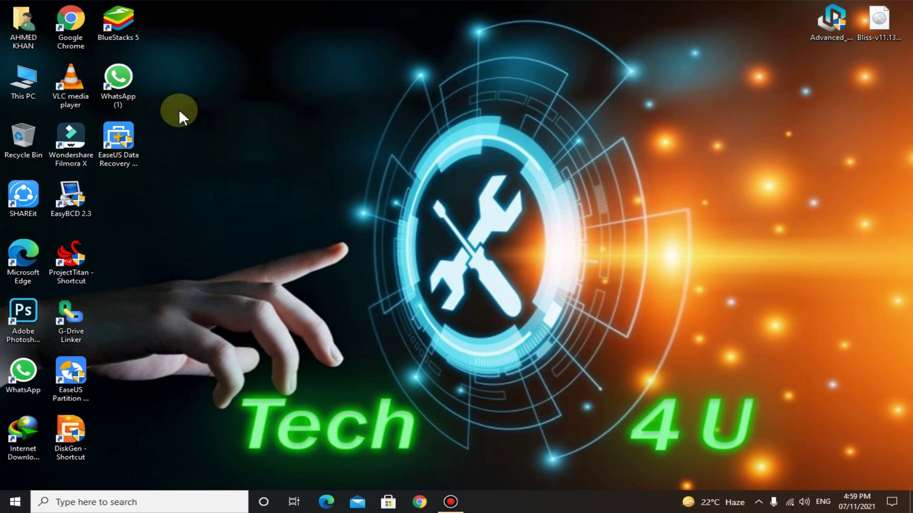
Open Disk Management from This PC's Manage option and start shrinking volume D:
right_click(31, 87)
click(94, 118)
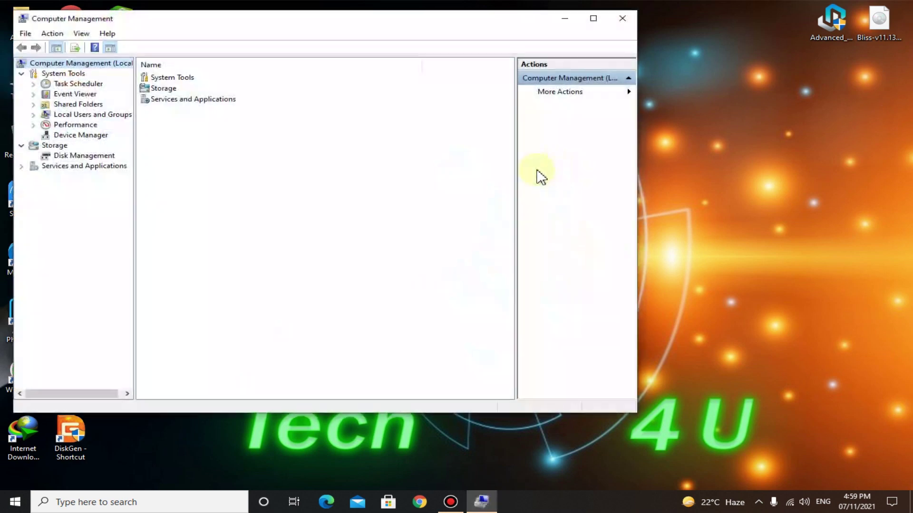
click(82, 155)
click(591, 19)
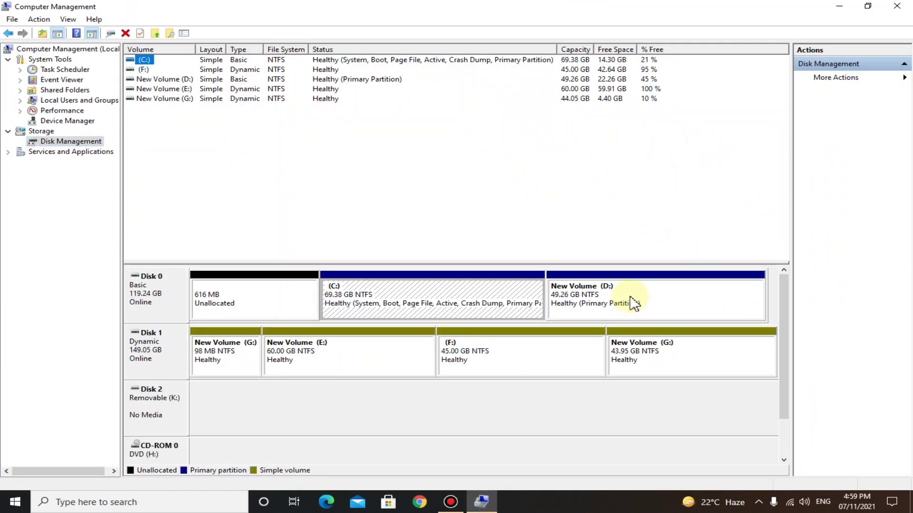
right_click(635, 303)
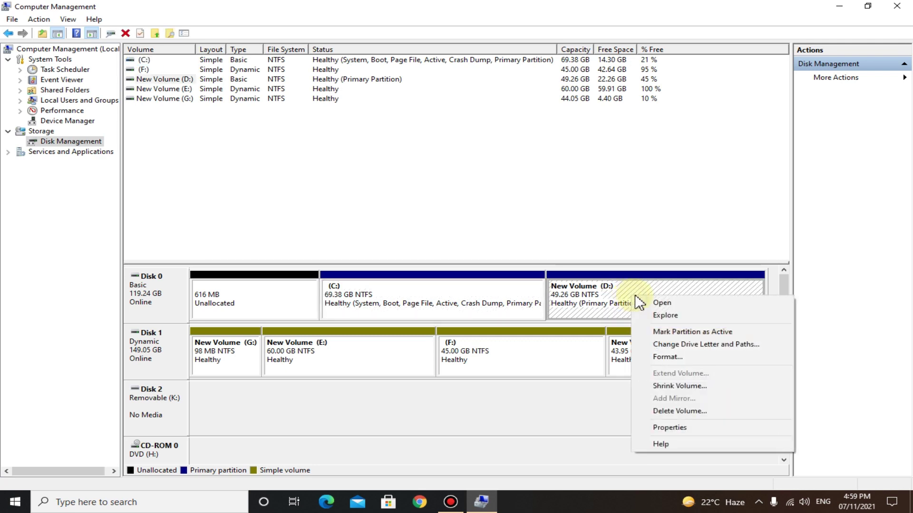
click(675, 386)
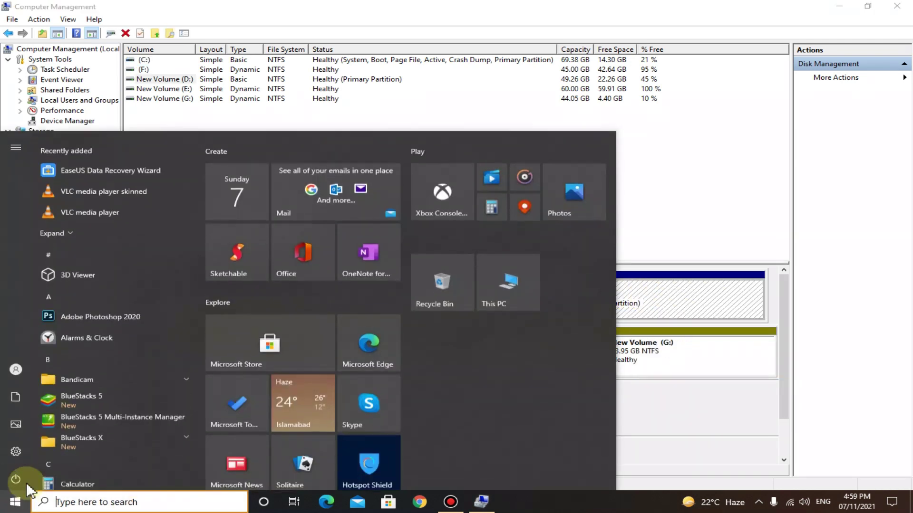
Compute 12 × 1024 = 12288 in Calculator and shrink D: by 12288 MB
click(15, 502)
click(119, 472)
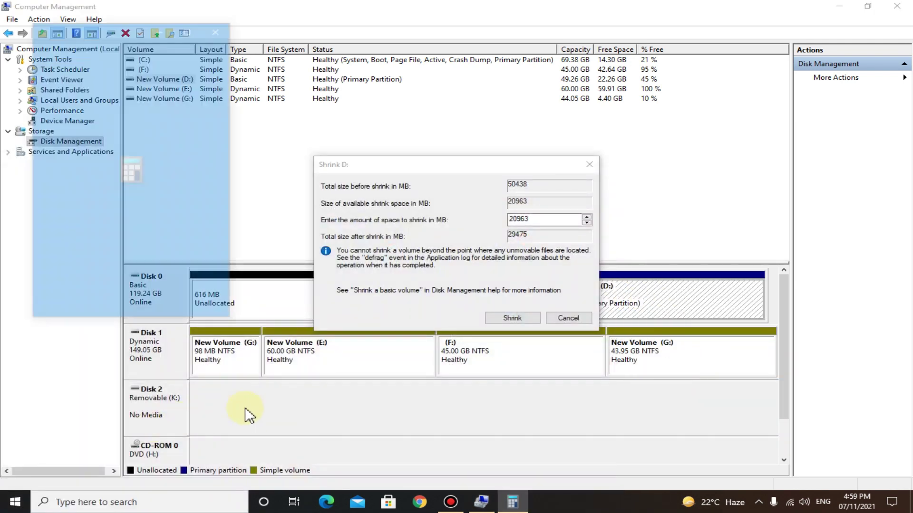
click(57, 275)
click(105, 274)
click(206, 212)
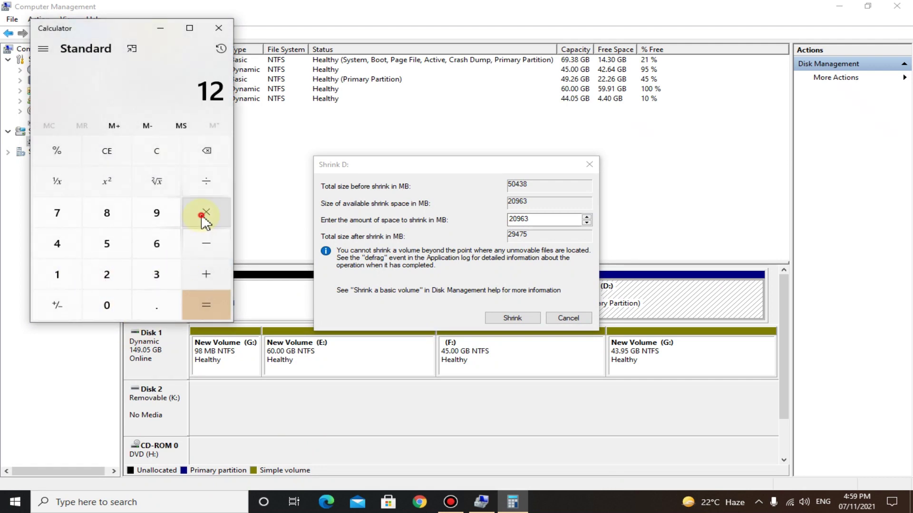
click(57, 274)
click(107, 305)
click(107, 274)
click(57, 244)
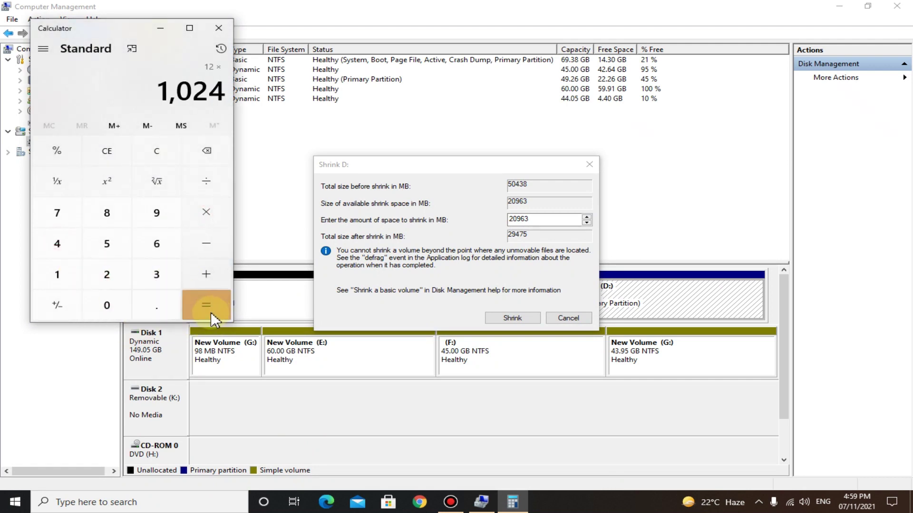
click(206, 305)
click(219, 28)
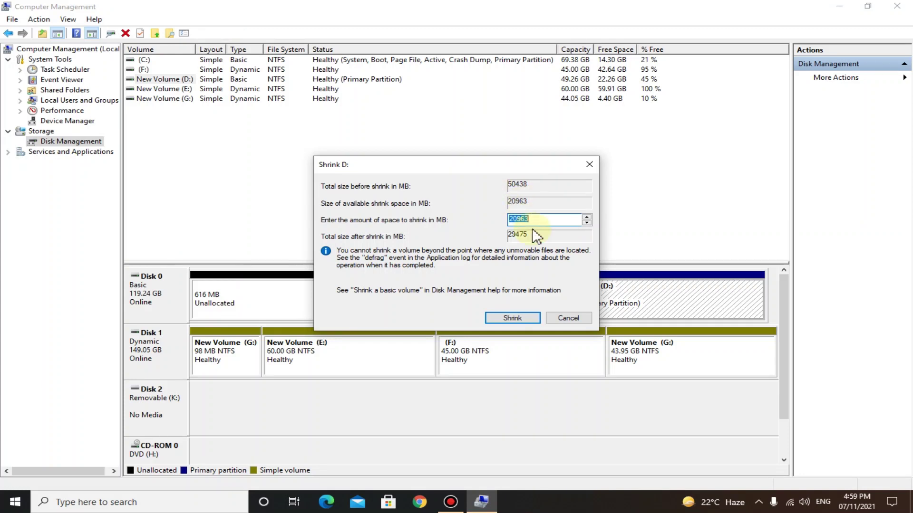
text(12288)
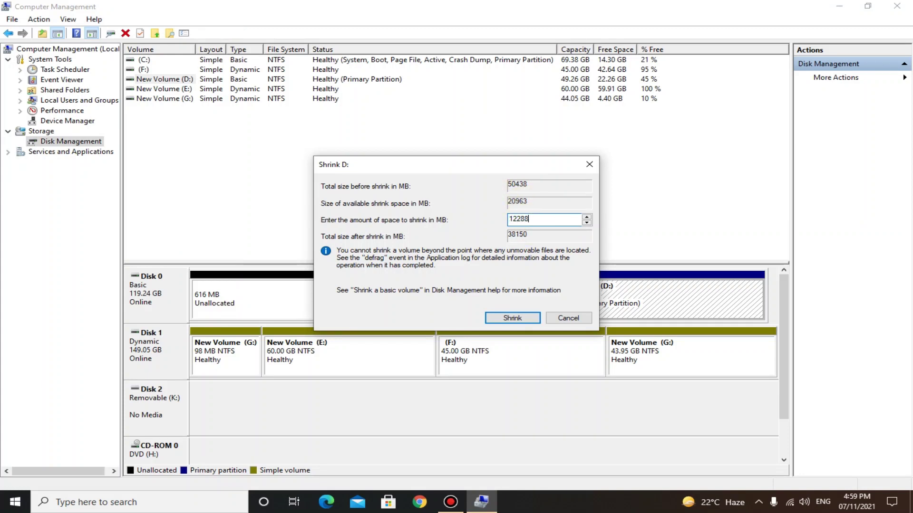
click(511, 318)
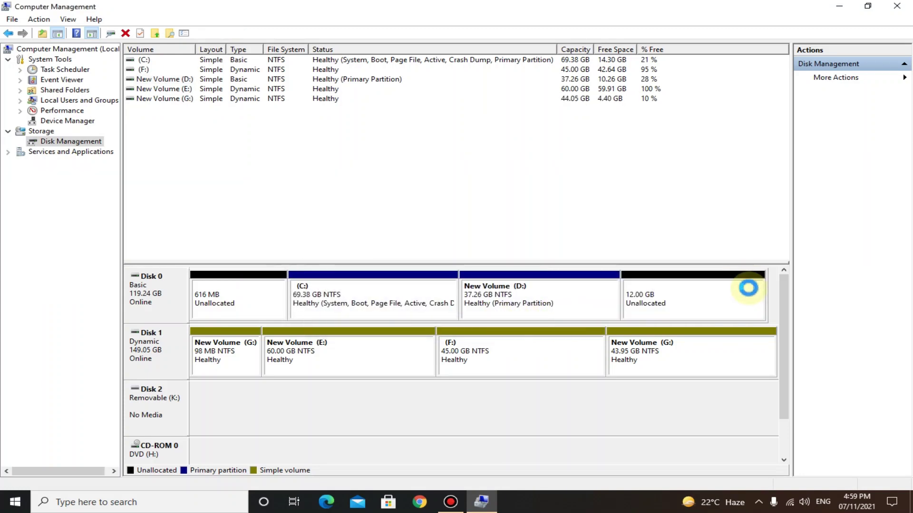
Close Computer Management, refresh the desktop, and launch the Advanced Android-x86 Installer
click(896, 6)
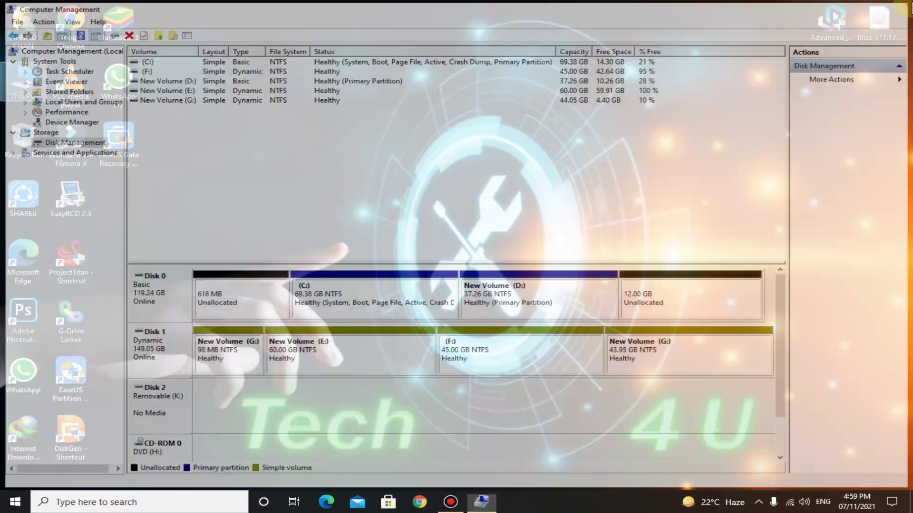
right_click(632, 157)
click(666, 194)
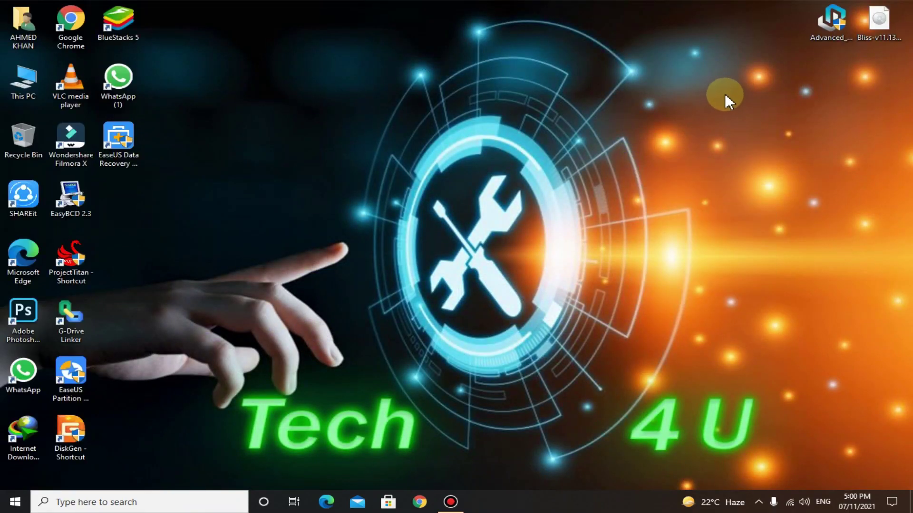
click(823, 15)
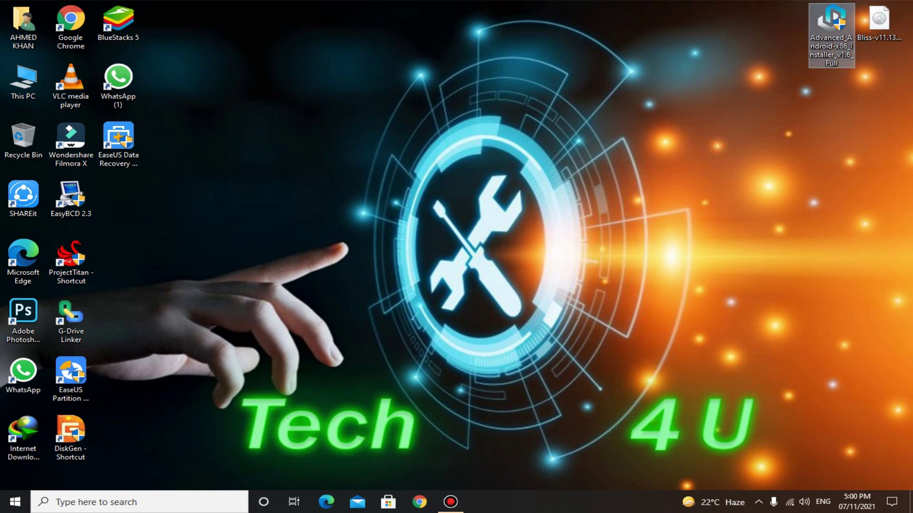
click(384, 338)
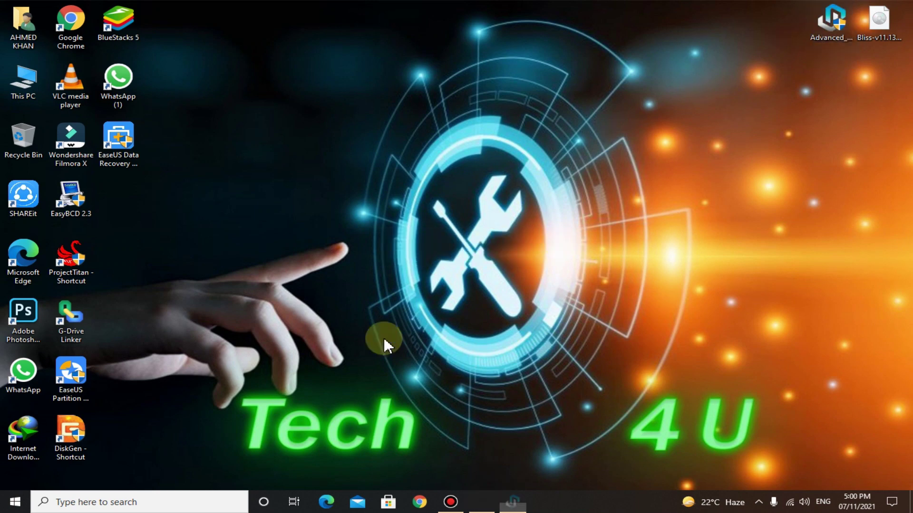
Load the Bliss v11.13 ISO image into the installer
click(504, 353)
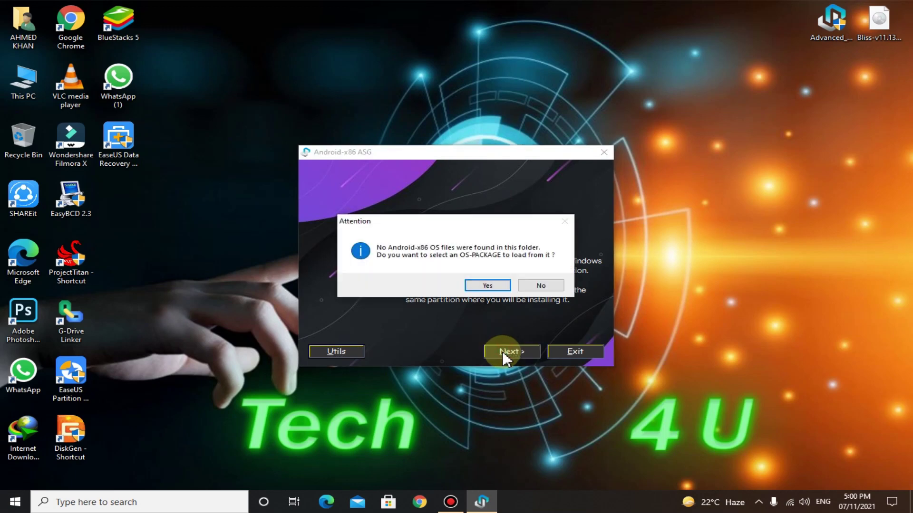
click(493, 286)
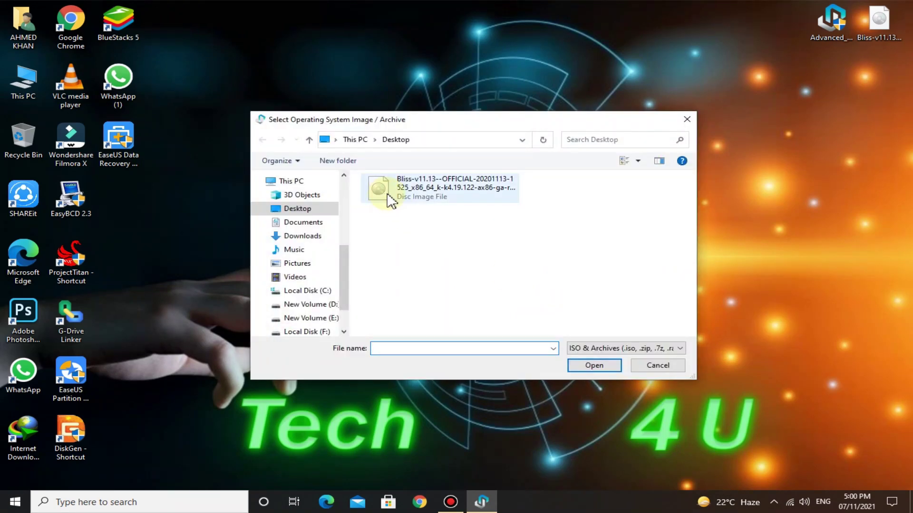
click(425, 202)
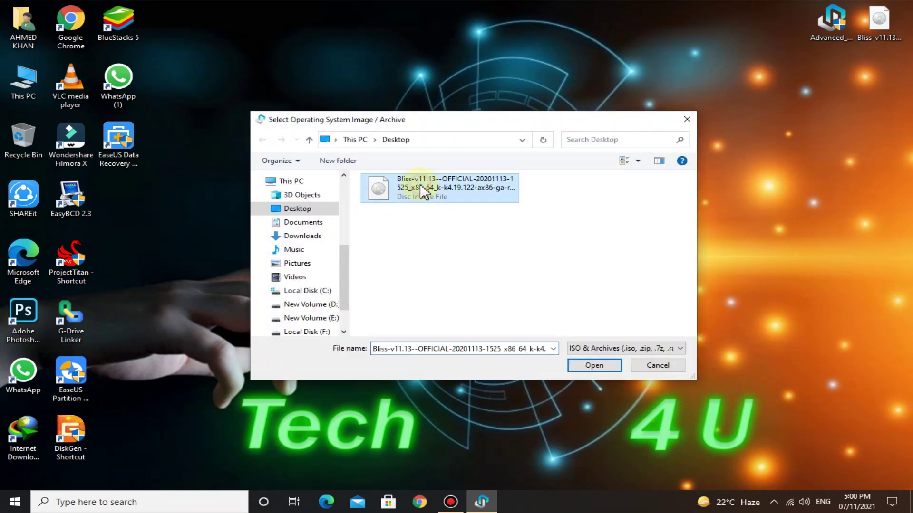
click(618, 365)
click(509, 350)
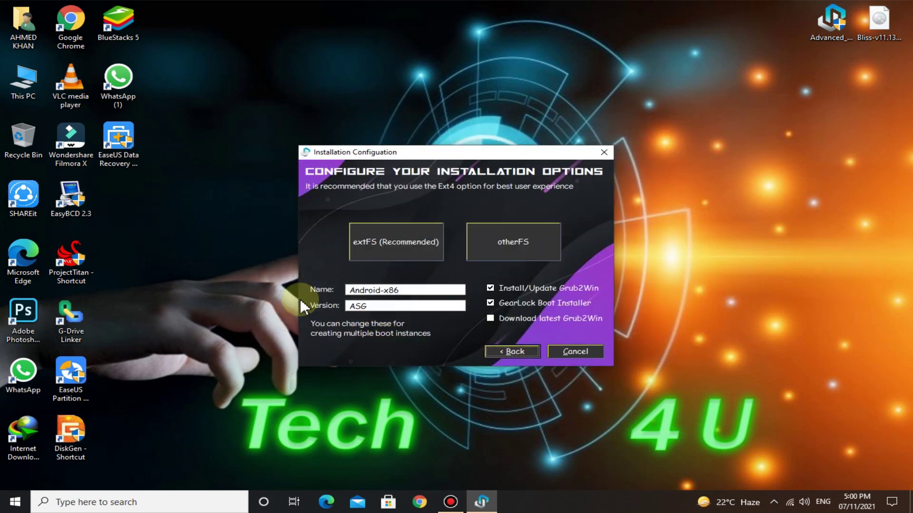
Name the entry 'Bliss OS' with version 11 and choose the extFS (Recommended) install
double_click(380, 290)
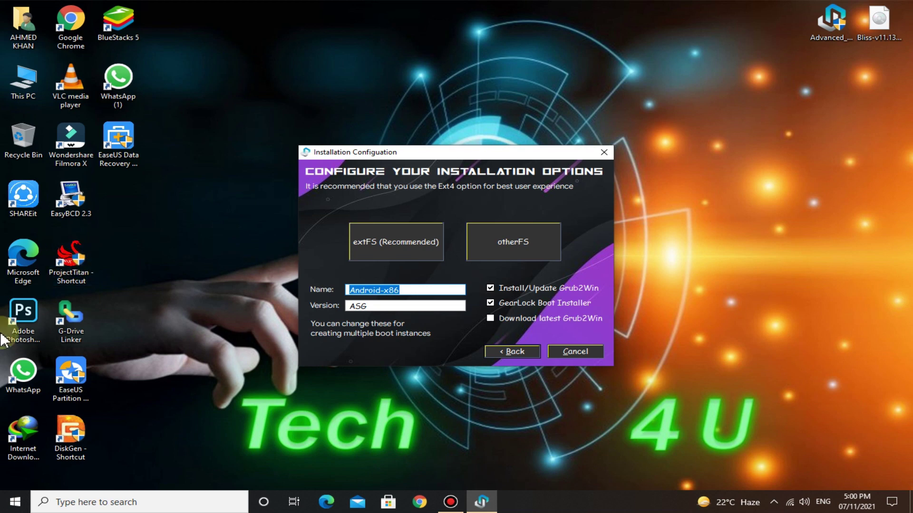
text(Bliss OS)
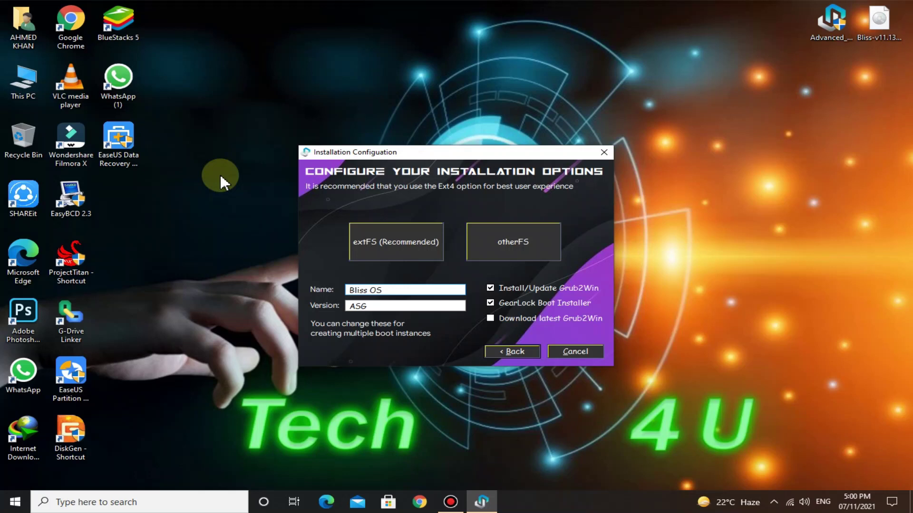
key(Tab)
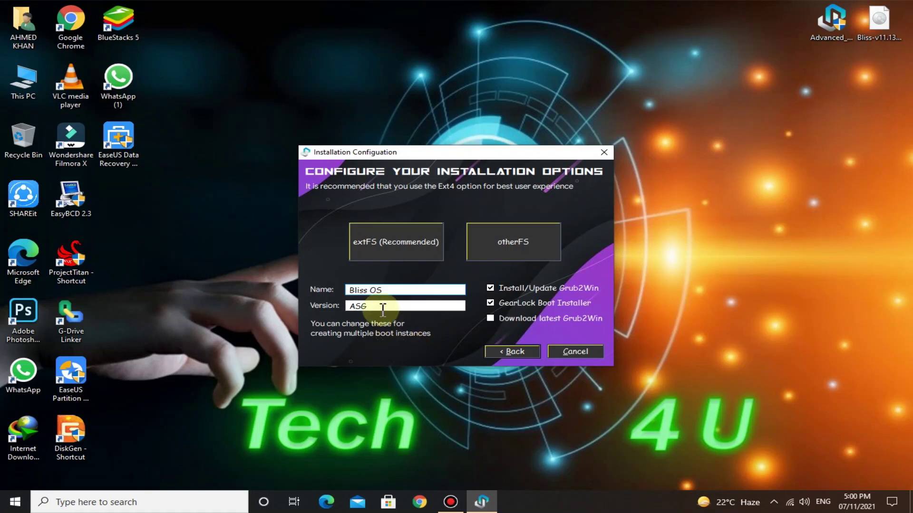
text(11)
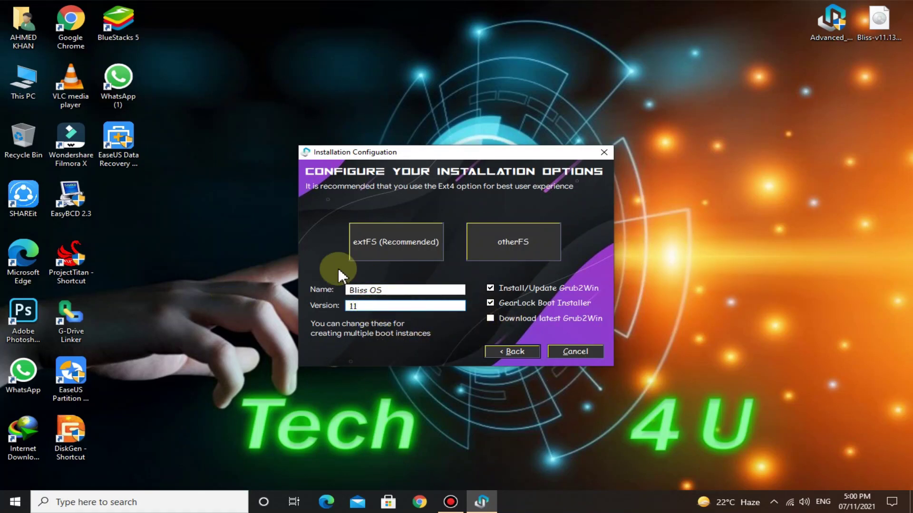
click(381, 247)
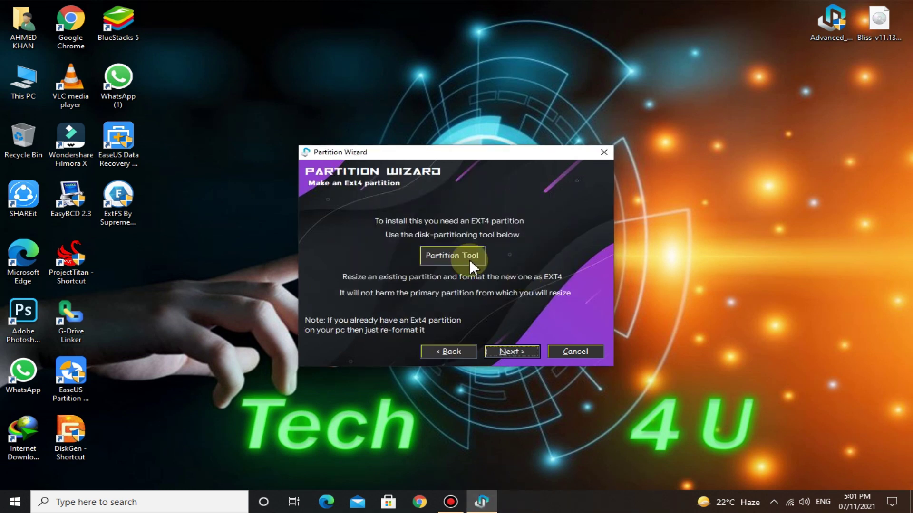
In DiskGenius, create an Ext4 partition labelled Bliss OS in the 12 GB free space
click(441, 259)
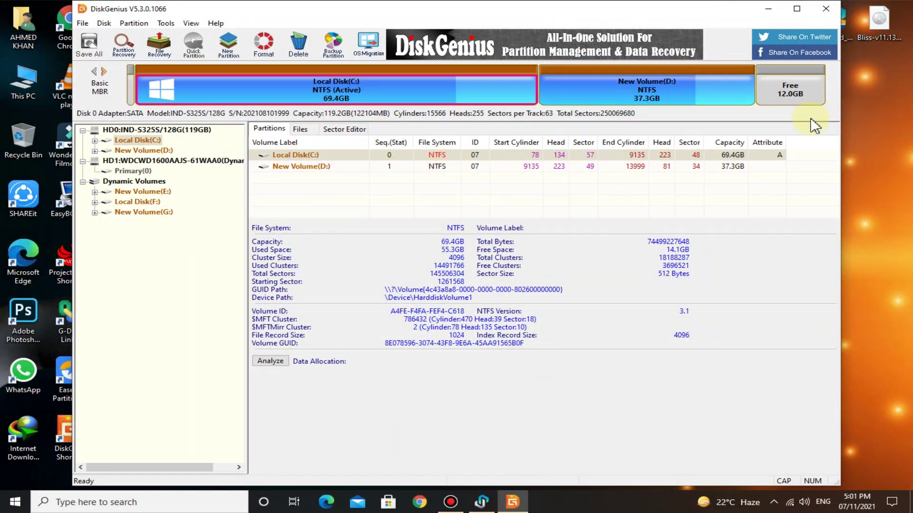
right_click(789, 89)
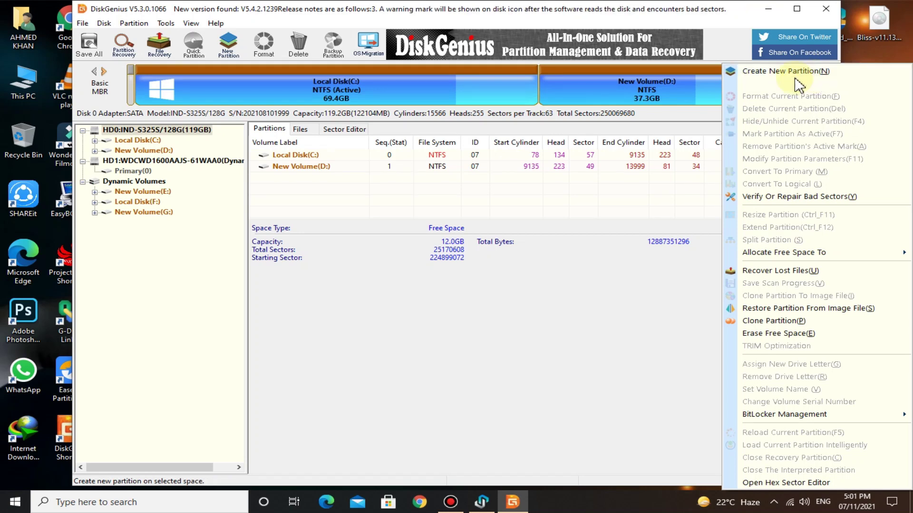
click(819, 72)
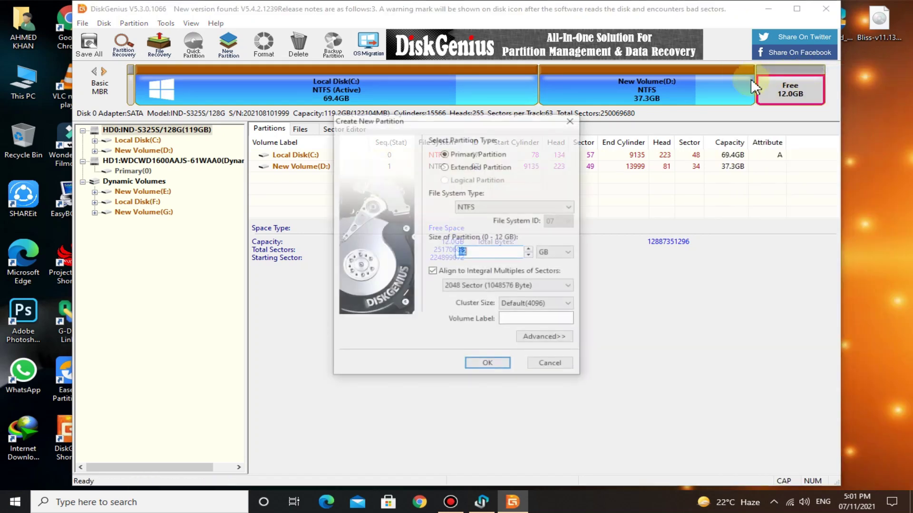
click(526, 208)
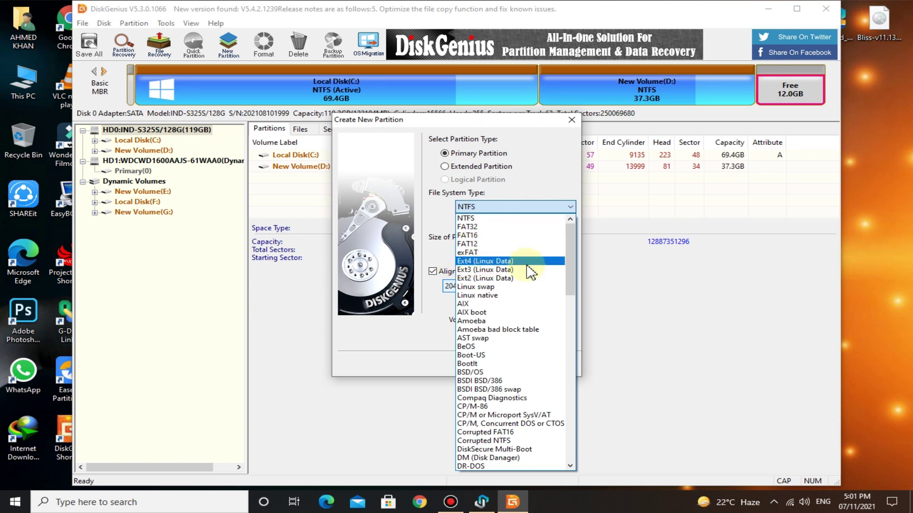
click(488, 263)
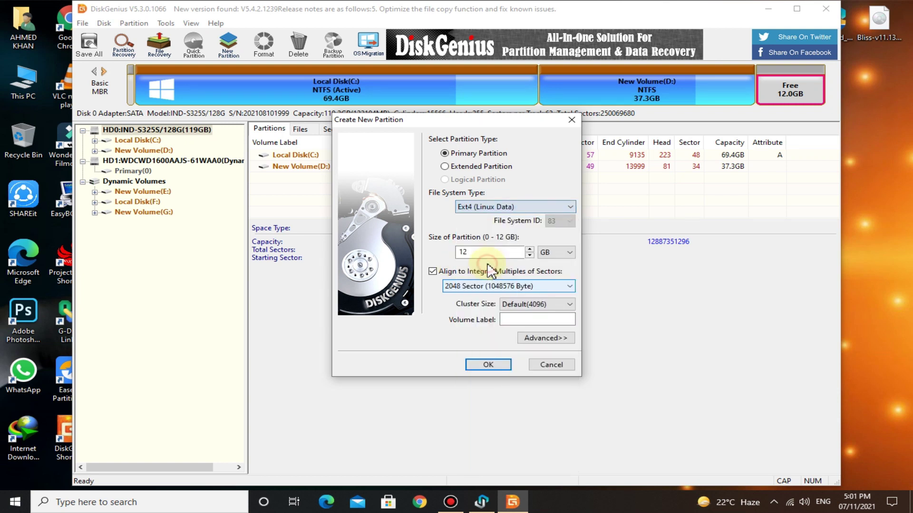
click(550, 318)
text(Bliss OS)
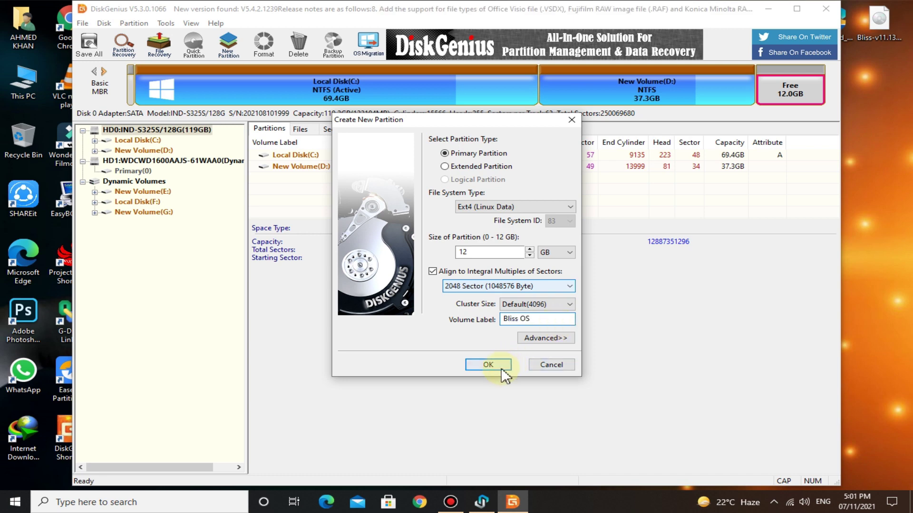
click(497, 366)
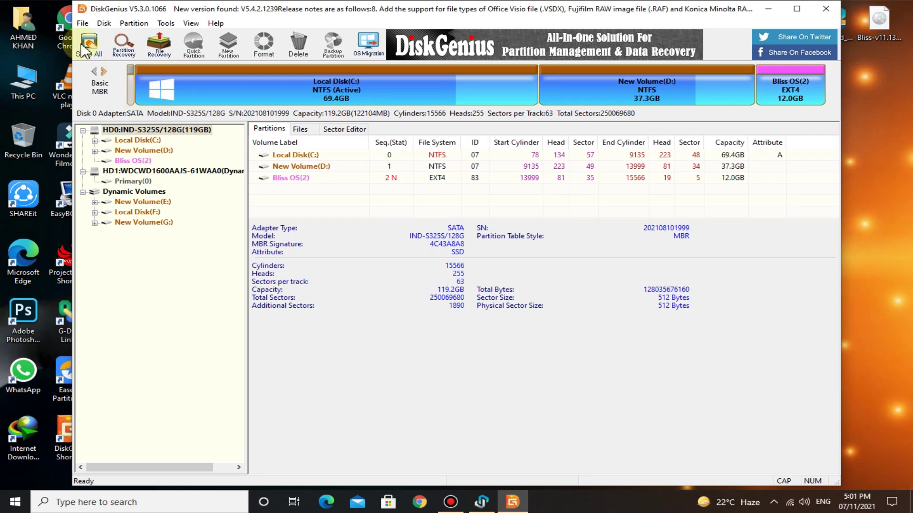
Save all partition changes to disk and confirm formatting the new partition
click(89, 45)
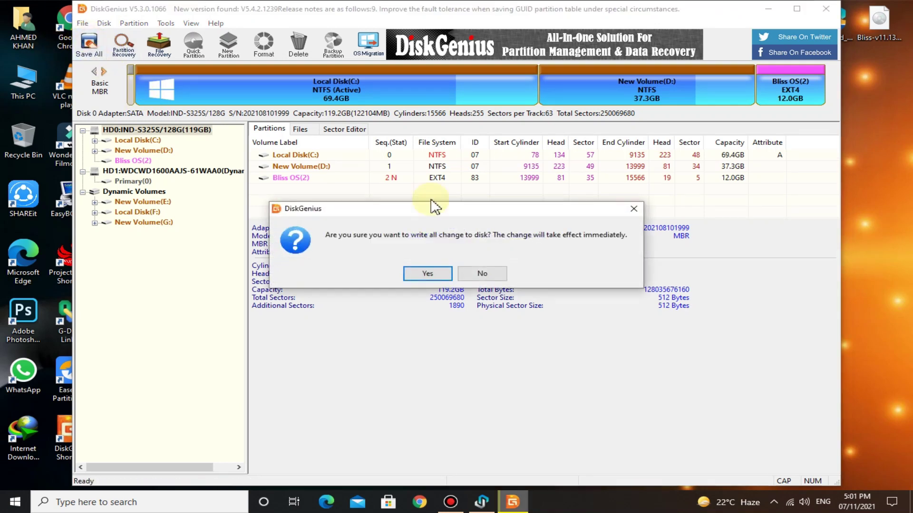
click(441, 275)
click(444, 278)
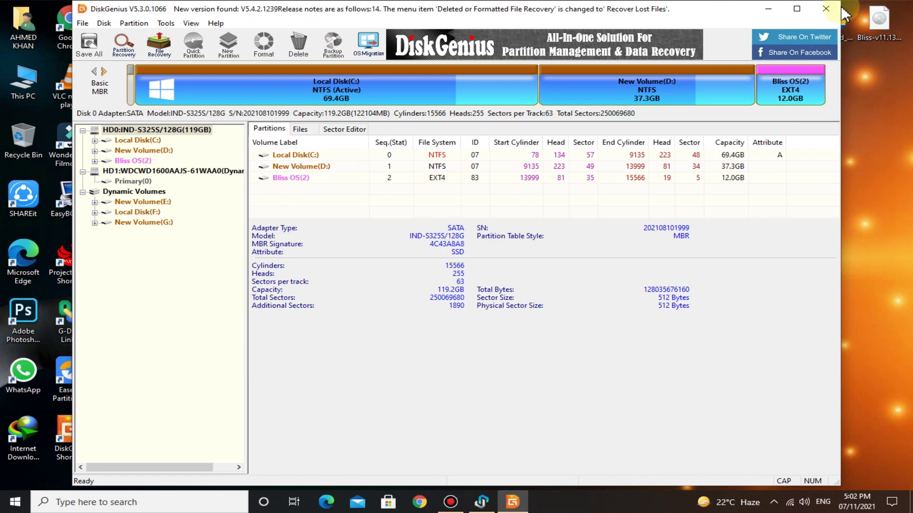
Close DiskGenius, continue the wizard, and select Bliss OS (I:) as the installation partition
click(826, 9)
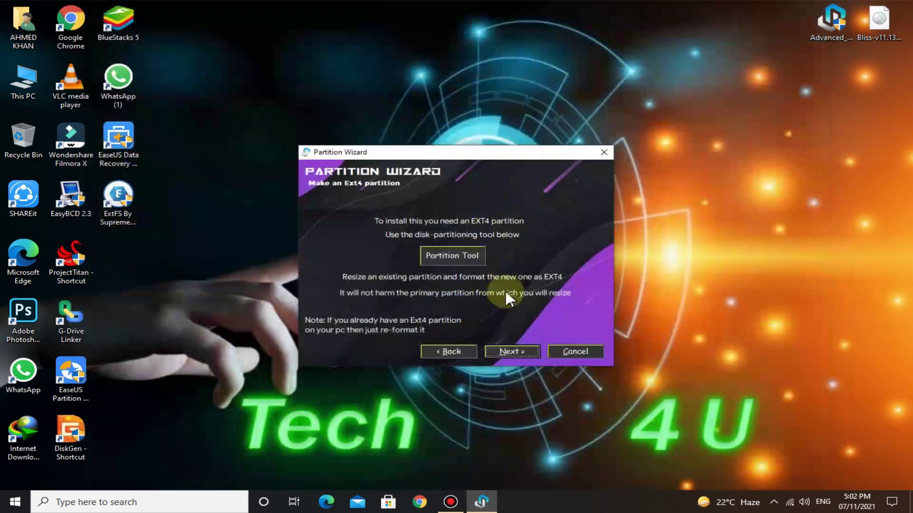
click(513, 351)
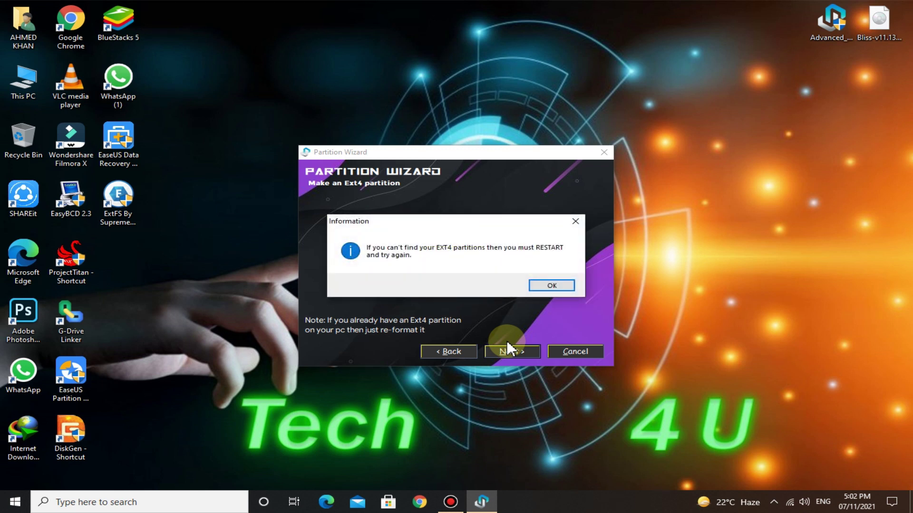
click(551, 285)
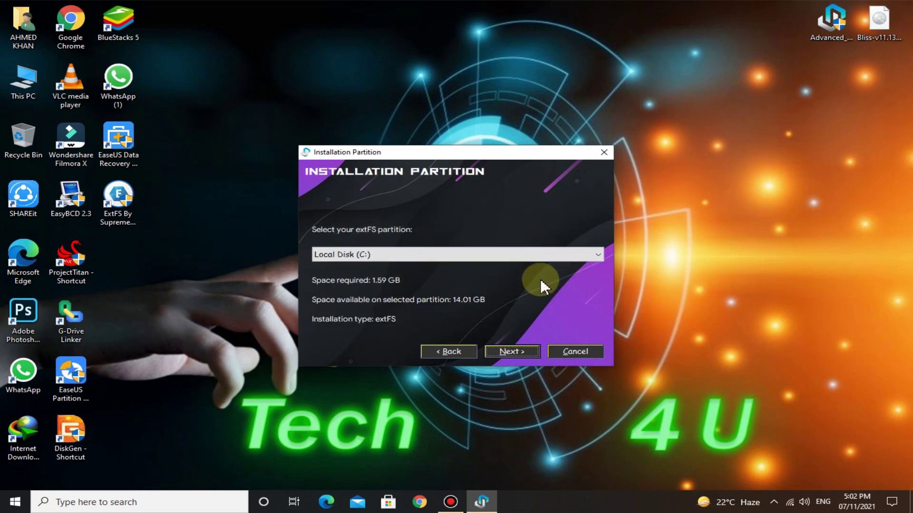
click(416, 255)
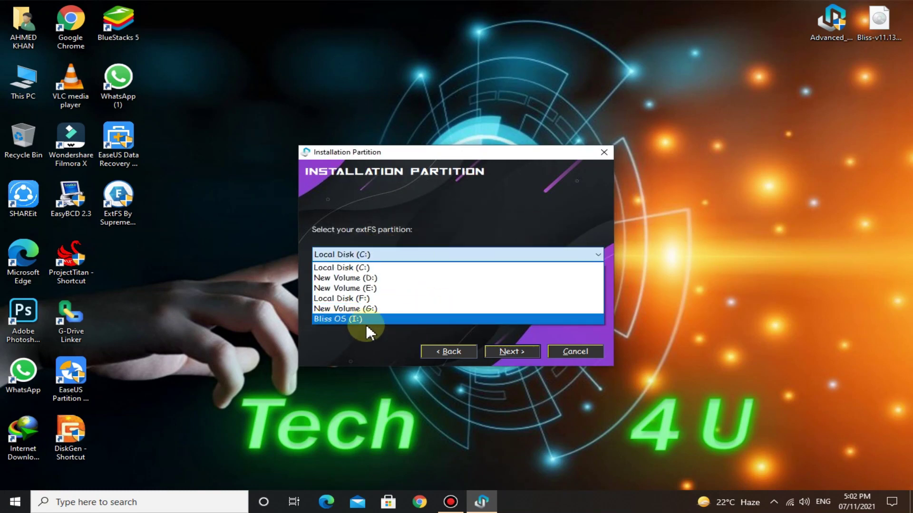
click(346, 318)
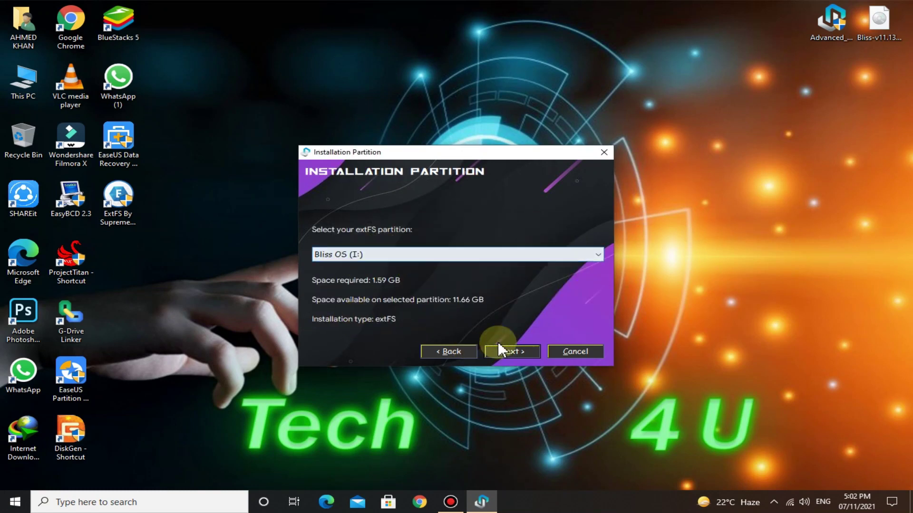
click(507, 351)
Install Bliss OS 11, accepting the Grub2Win age warning and the Grub2Win setup-complete notice
click(507, 349)
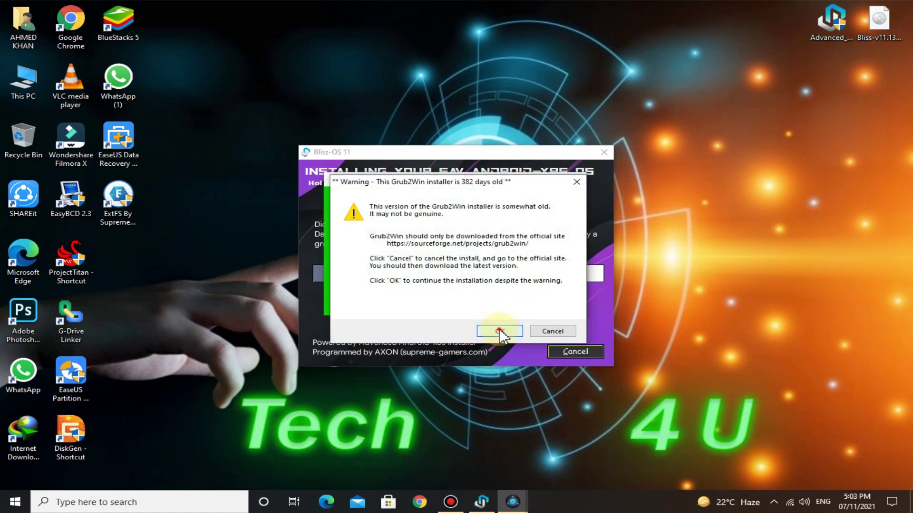
click(500, 331)
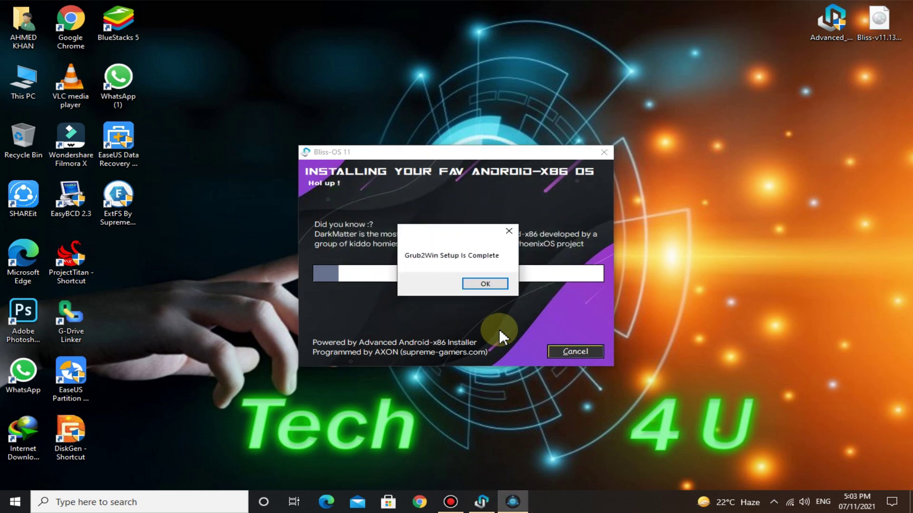
click(486, 285)
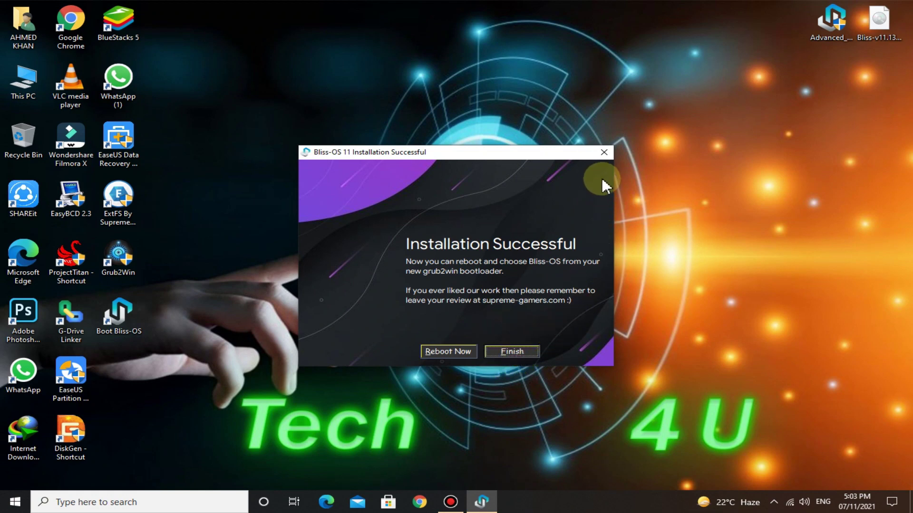
Close the installation success message, refresh the desktop, and launch Grub2Win
click(602, 153)
right_click(396, 153)
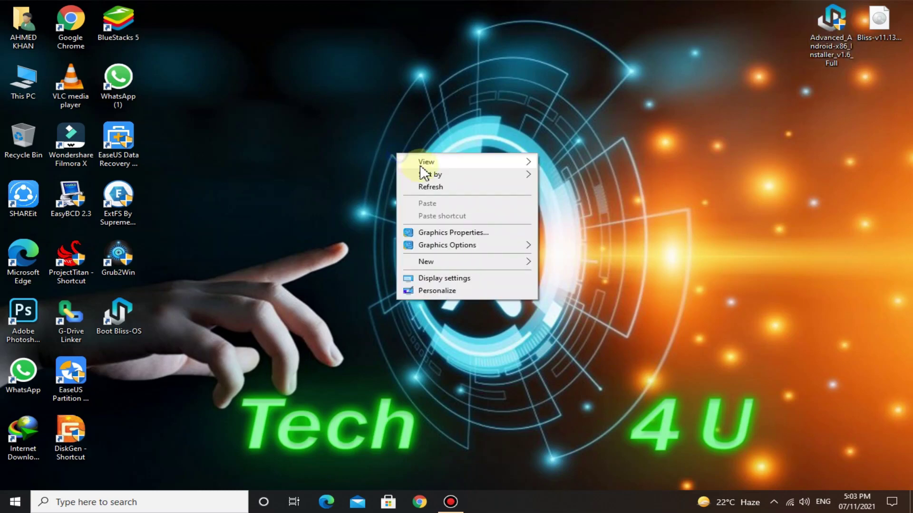
click(444, 188)
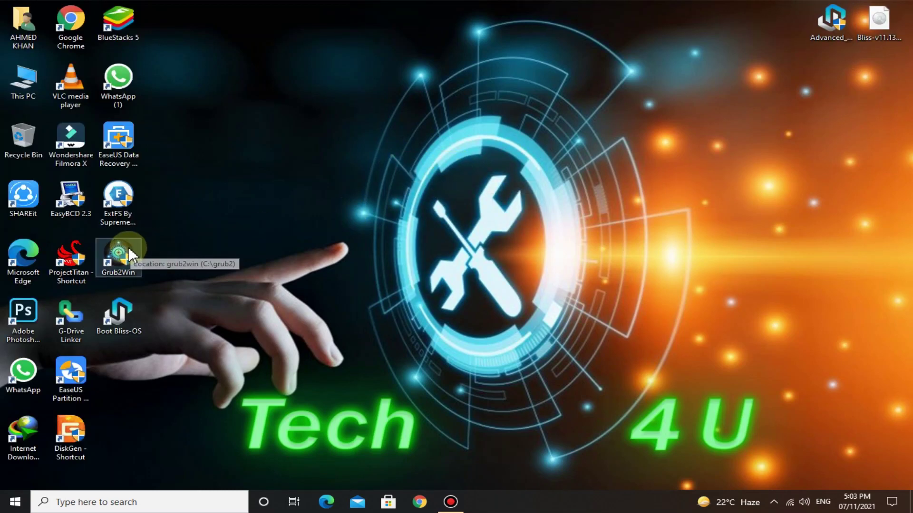
double_click(136, 252)
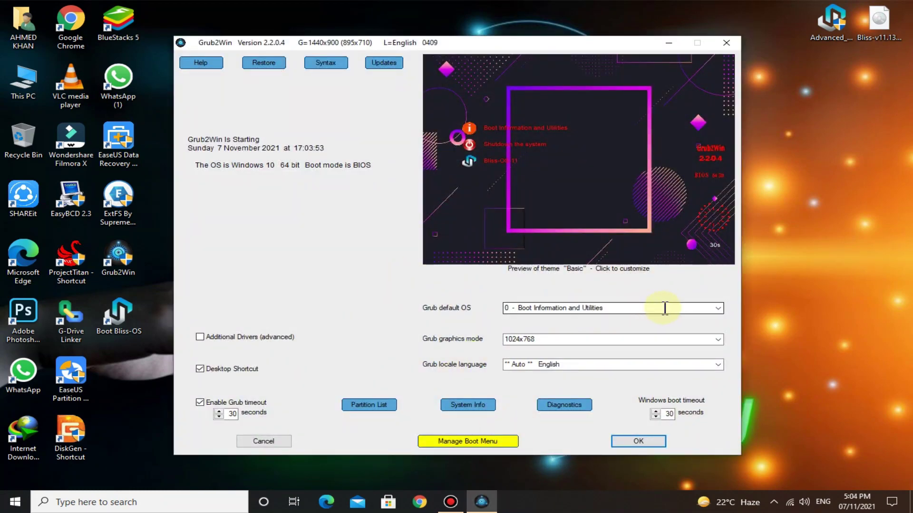
Set the Grub default OS to 2 - Bliss-OS-11 with 1440x900 graphics mode and save
click(718, 309)
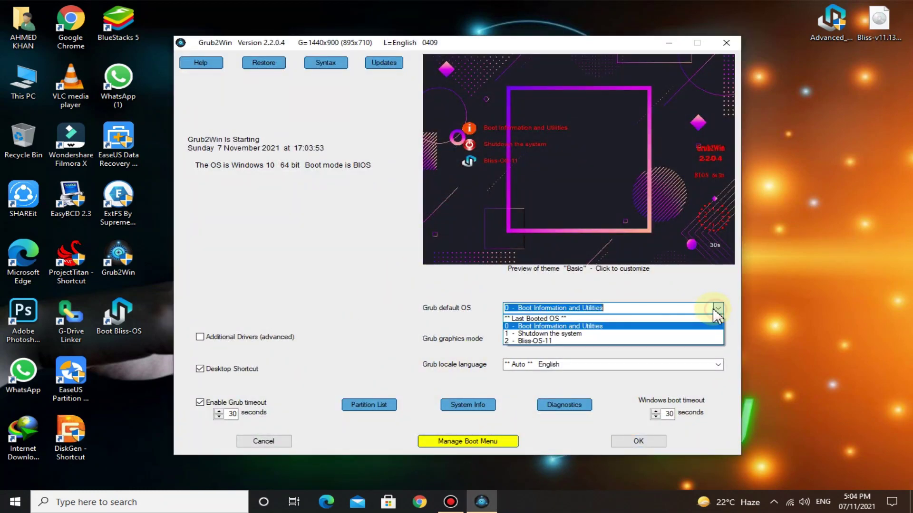
click(547, 342)
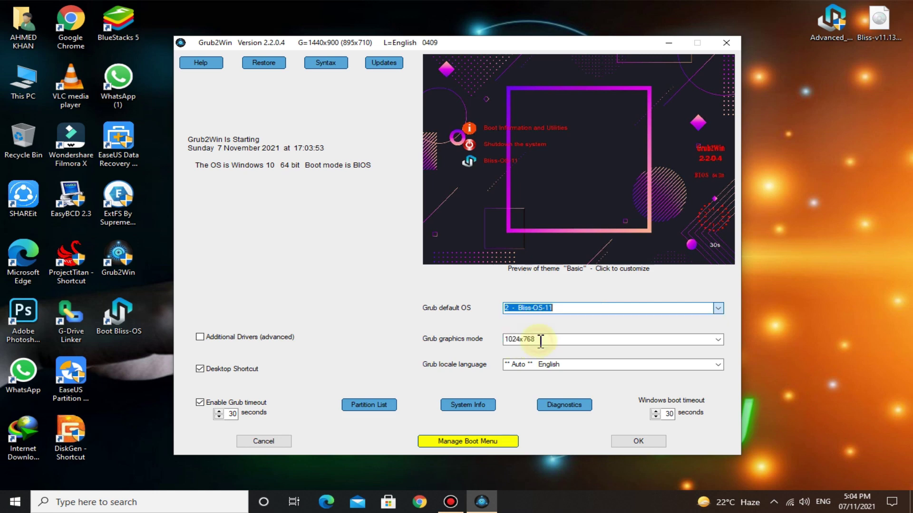
click(718, 340)
click(539, 402)
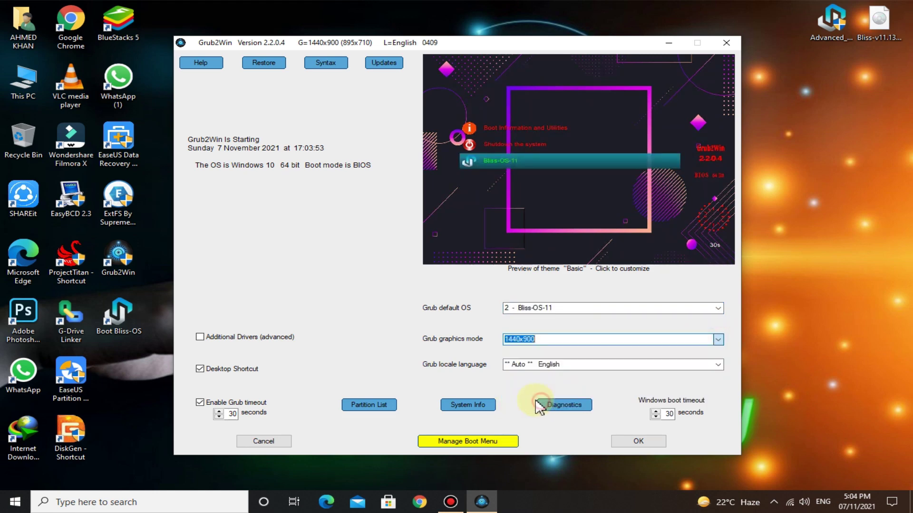
click(638, 443)
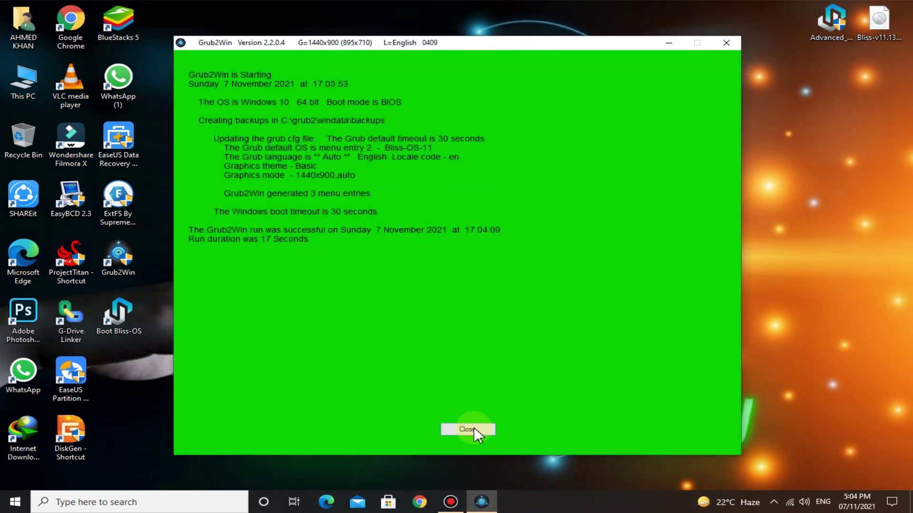
click(470, 430)
Refresh the desktop, then restart Windows from the Start menu's power options
right_click(454, 229)
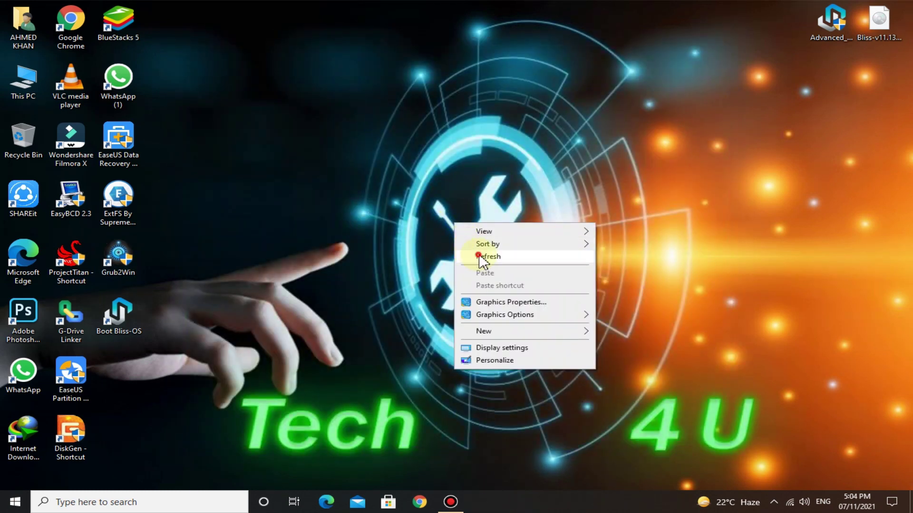
click(479, 257)
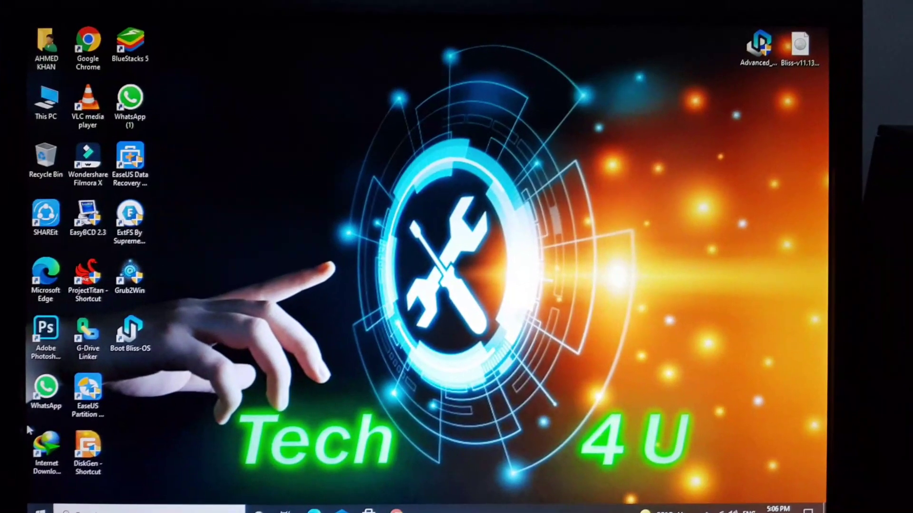
click(40, 511)
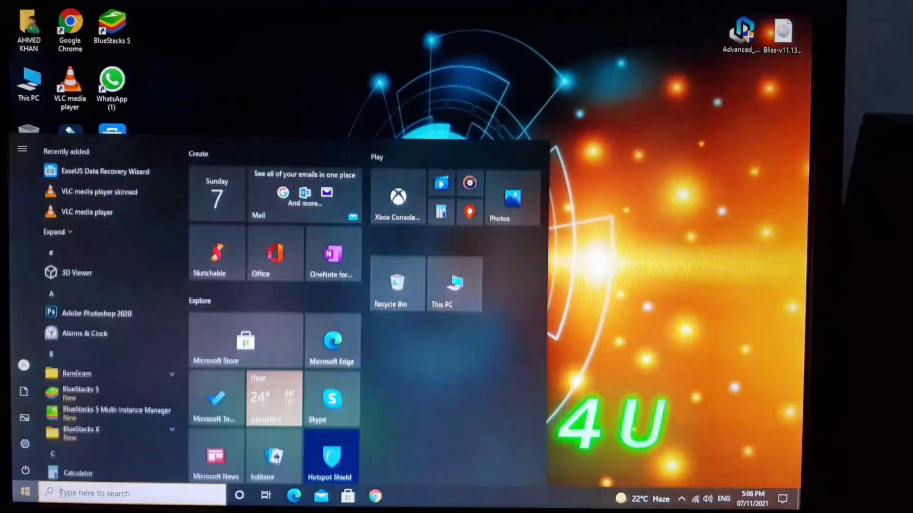
click(7, 483)
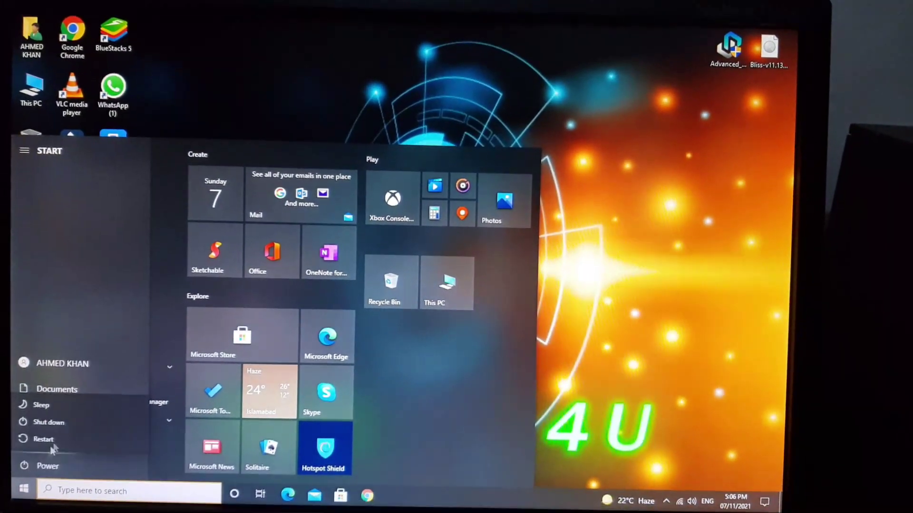
click(41, 447)
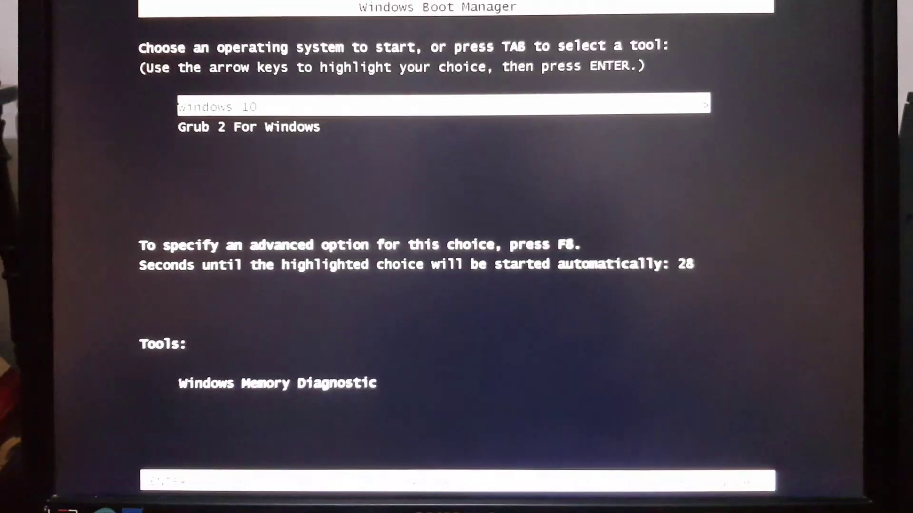
Choose Grub 2 For Windows, then boot Bliss-OS-11 with all kernel optimization flags
key(Down)
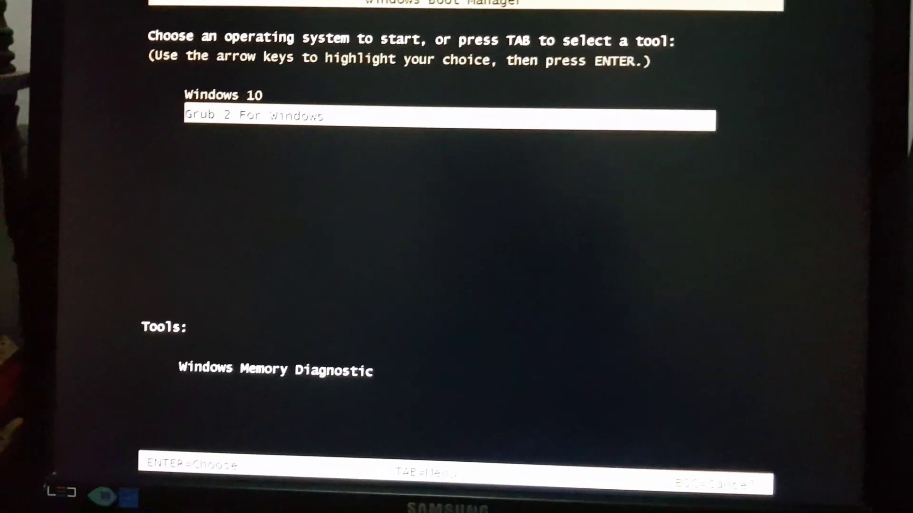
key(Return)
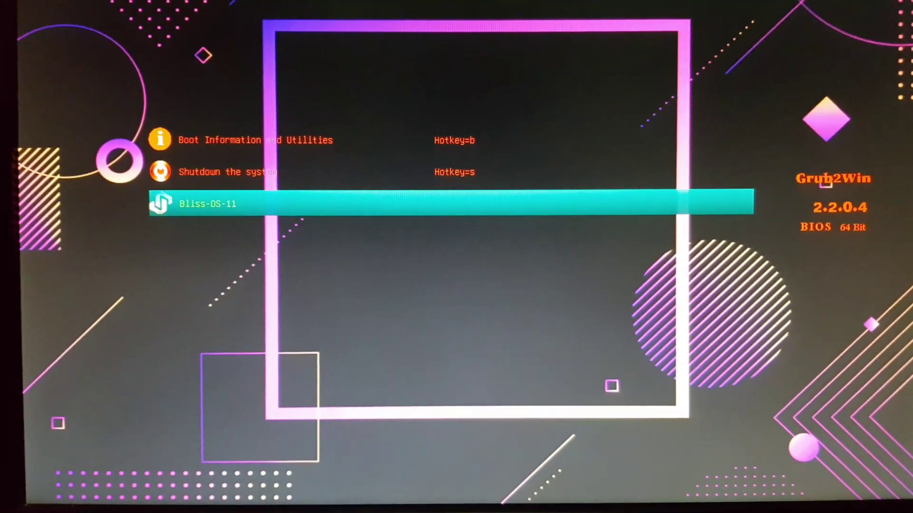
key(Return)
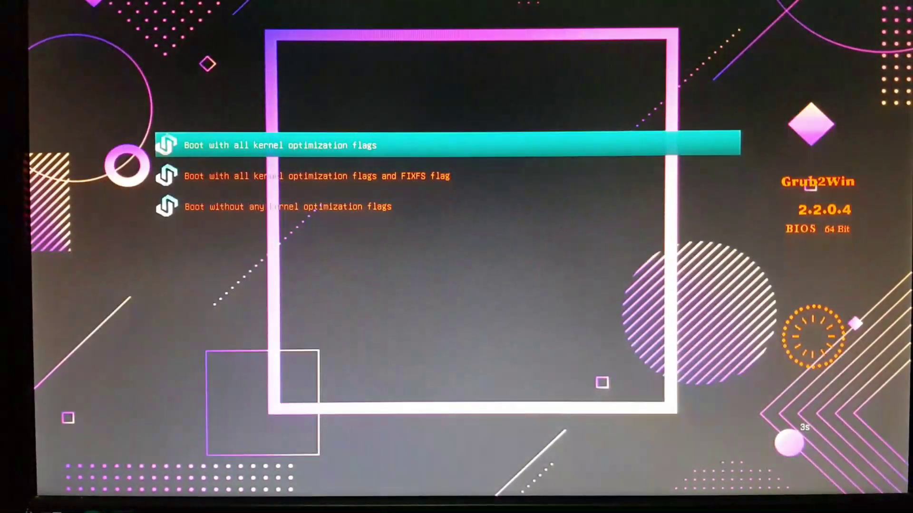
key(Return)
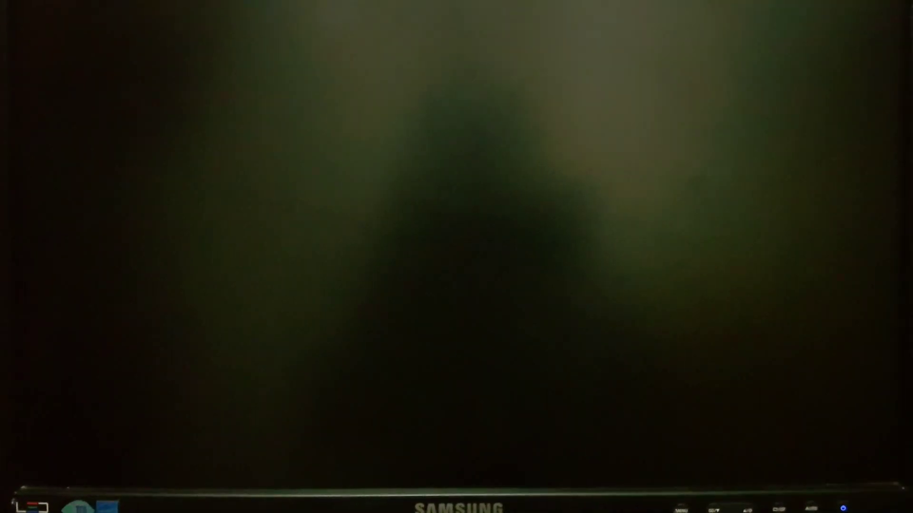